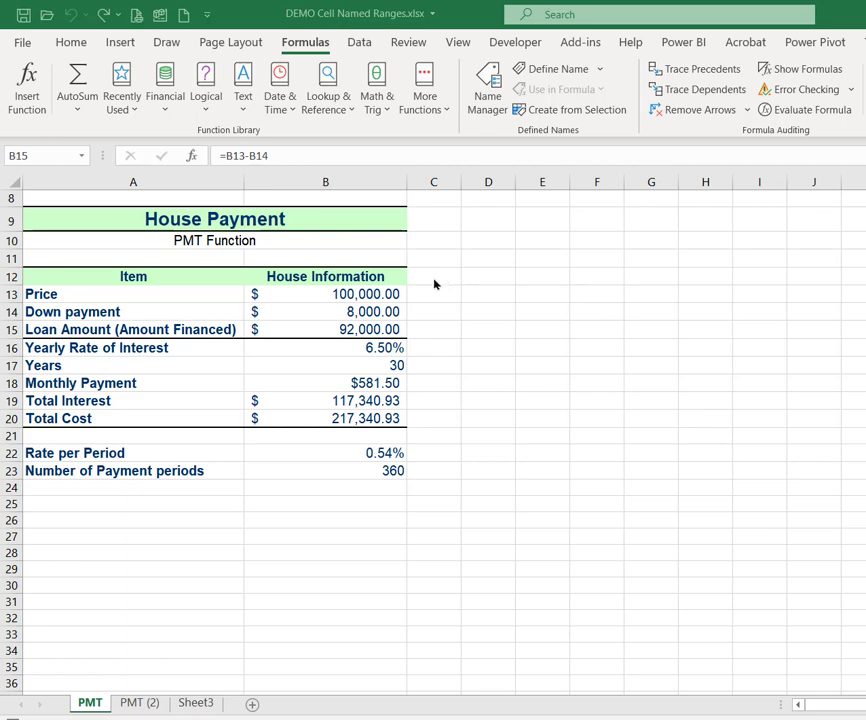
Name the Price value cell B13 "Price".
click(375, 299)
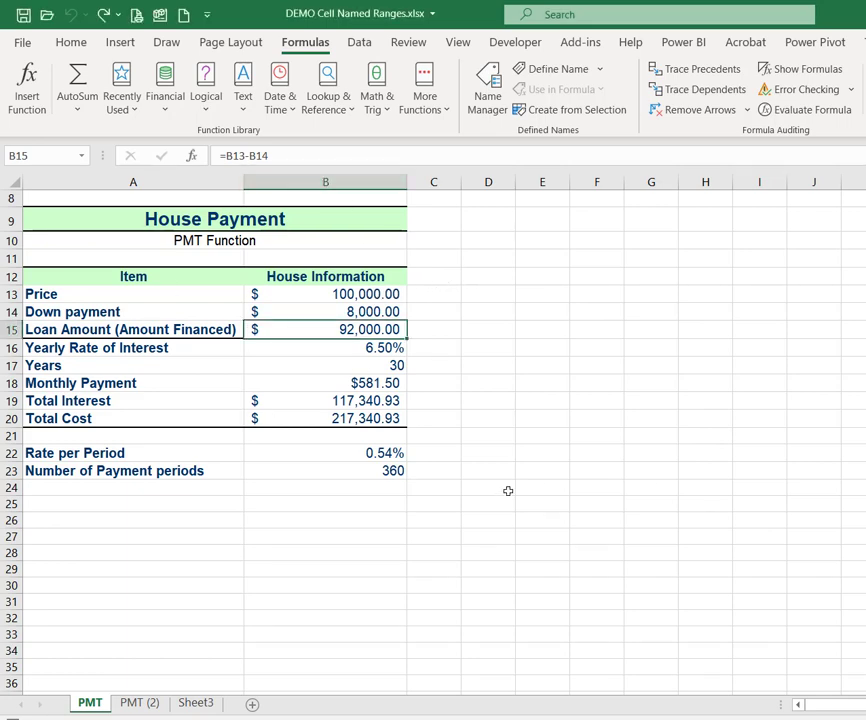
click(357, 294)
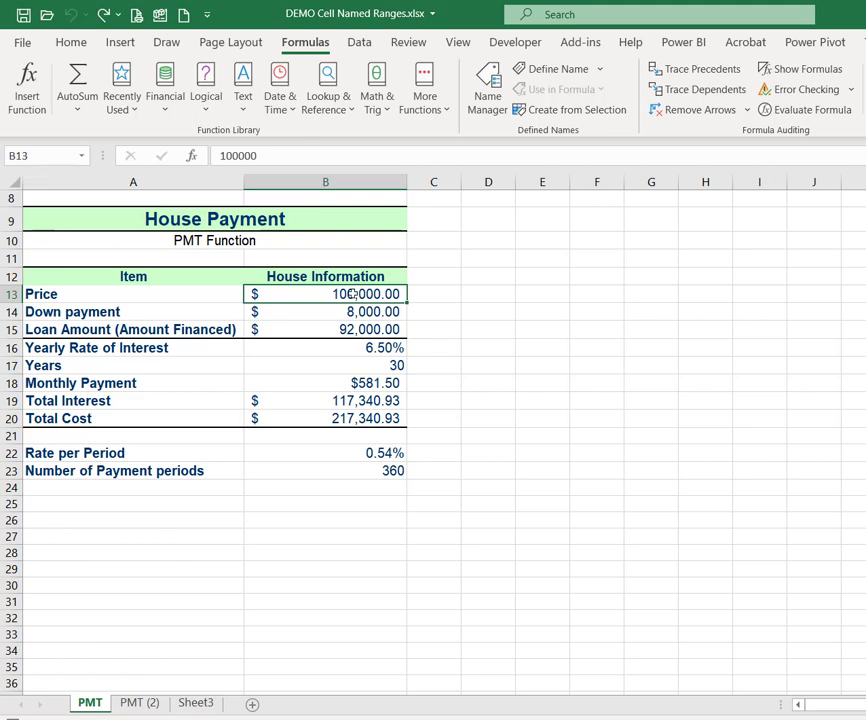
click(38, 153)
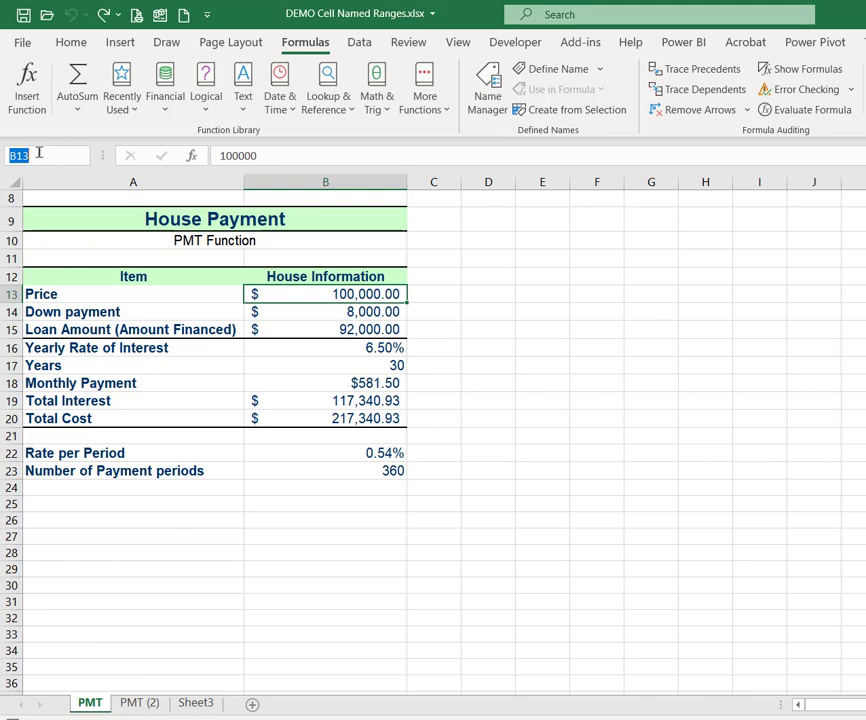
text(Price)
key(Return)
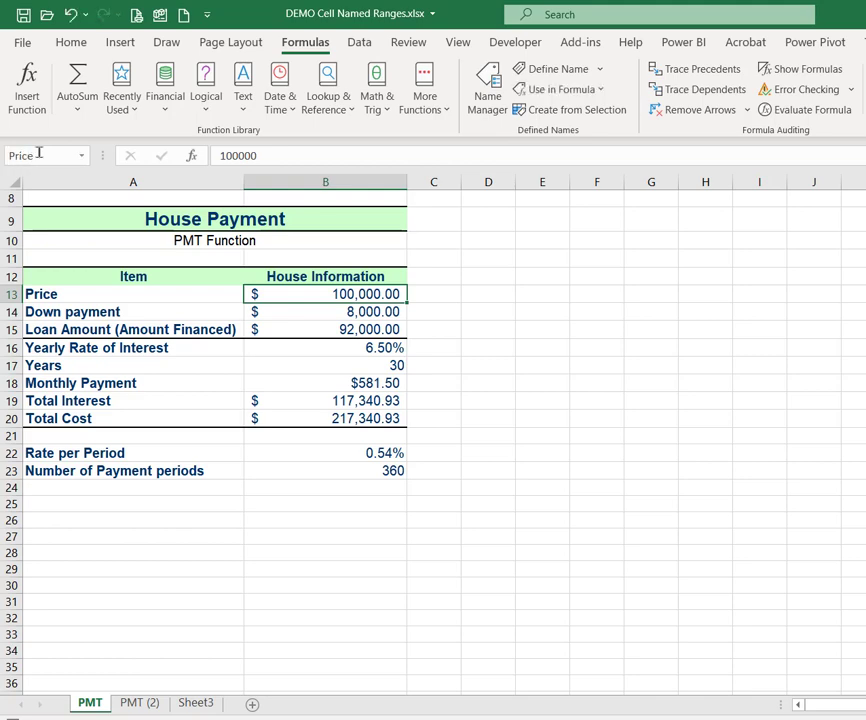
Name the Down payment value cell B14 "Down_Pmt".
click(318, 312)
click(318, 296)
click(357, 312)
click(40, 155)
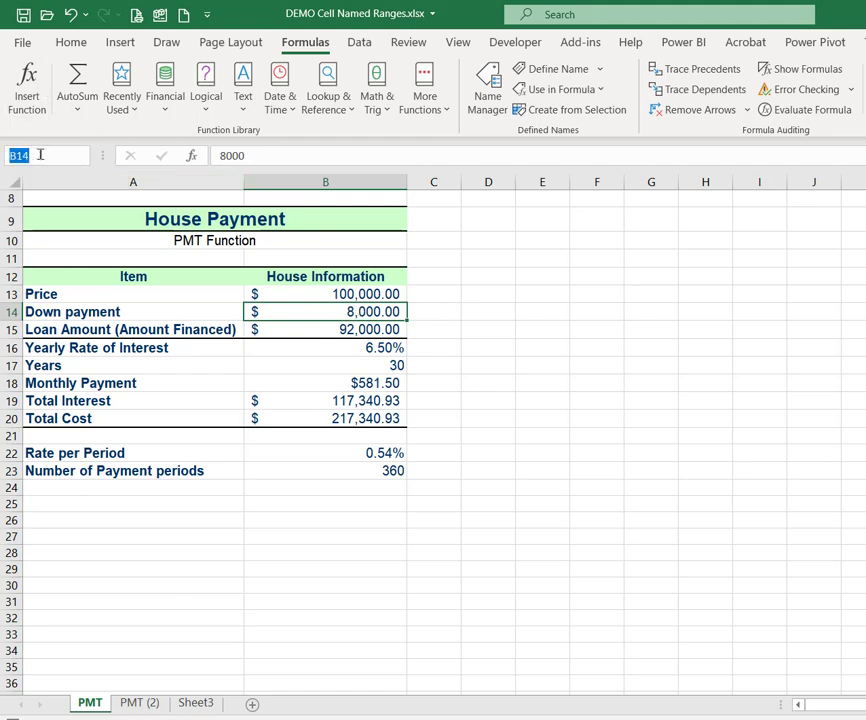
text(Dow)
text(n_Pmt)
key(Return)
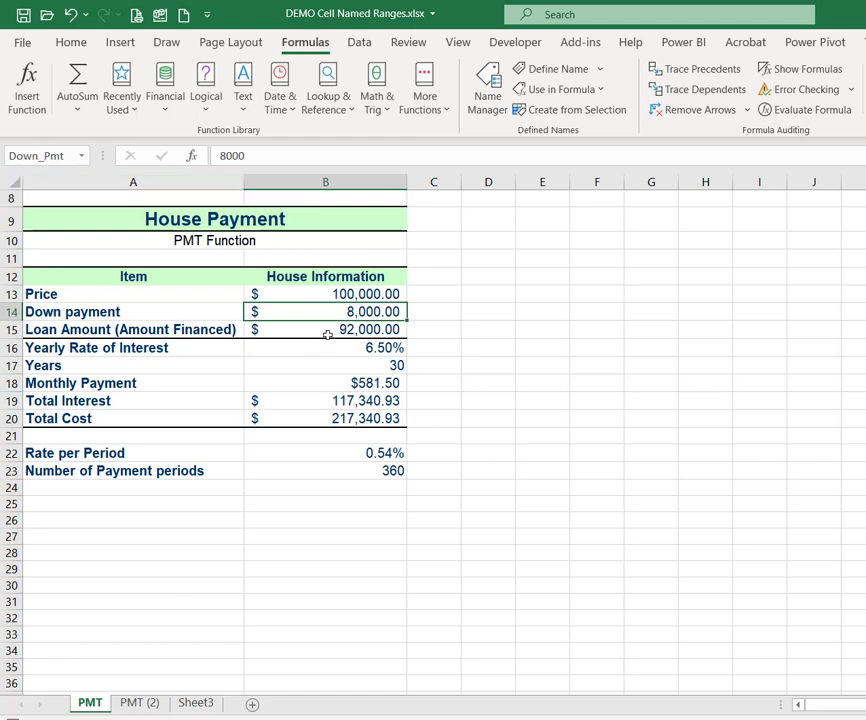
Name the Loan Amount value cell B15 "Loan_Amt".
click(327, 335)
click(47, 156)
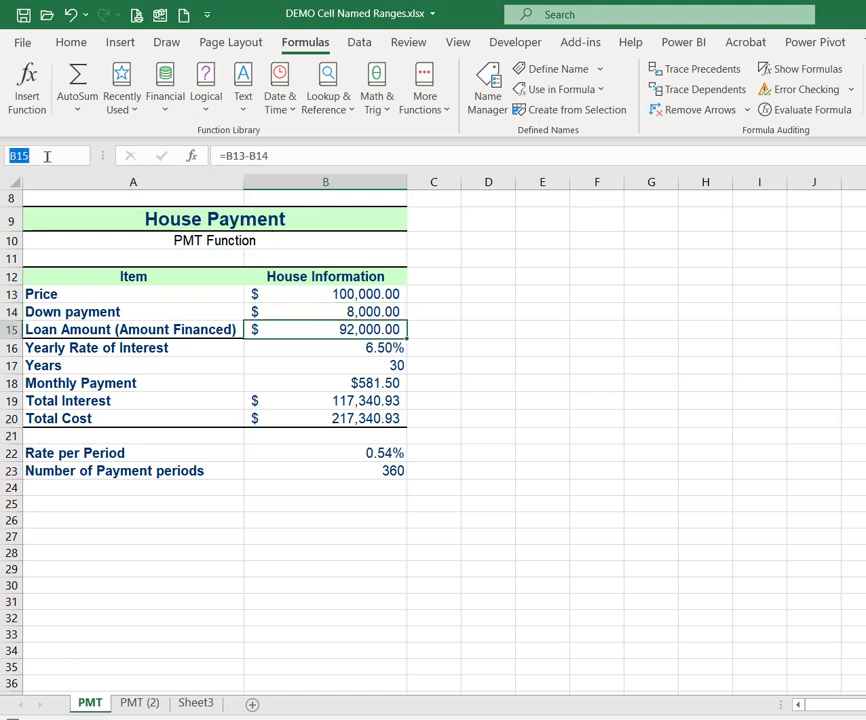
text(LoanAm)
key(BackSpace)
key(BackSpace)
text(_Amt)
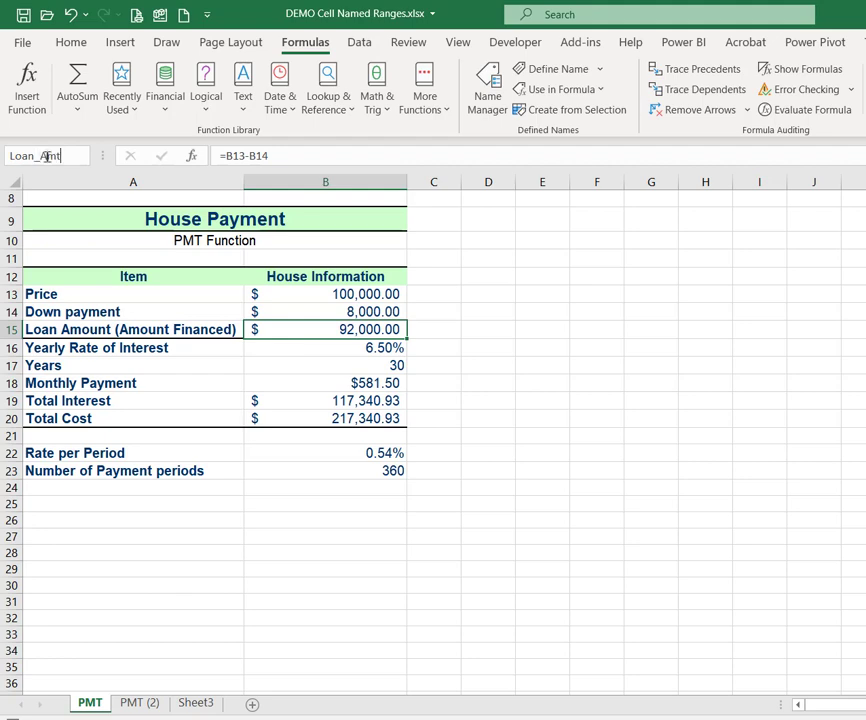
key(Return)
Name the Yearly Rate of Interest value cell B16 "Interest_Rate".
click(281, 350)
click(50, 158)
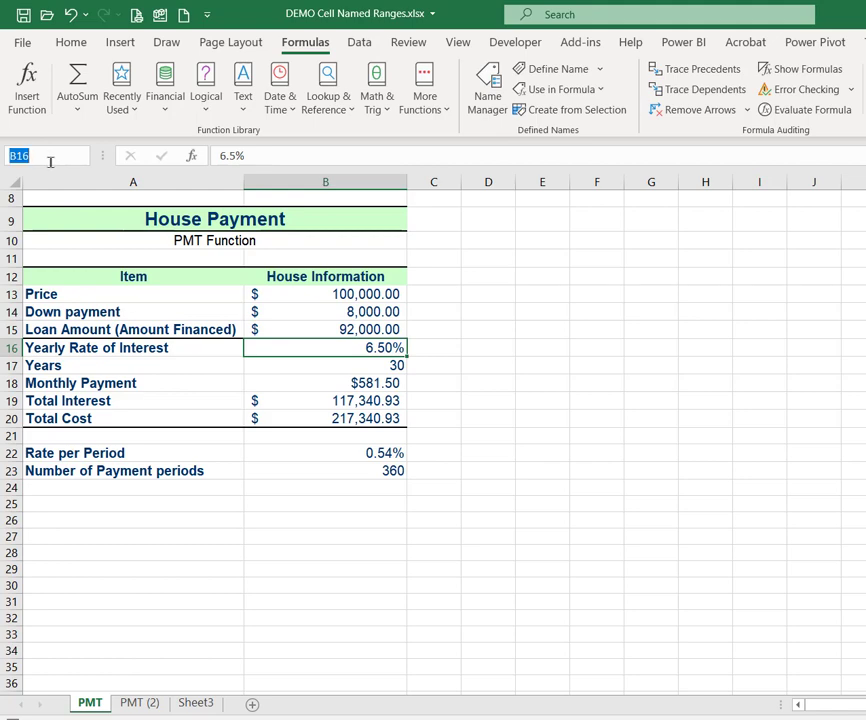
text(Interest_Ra)
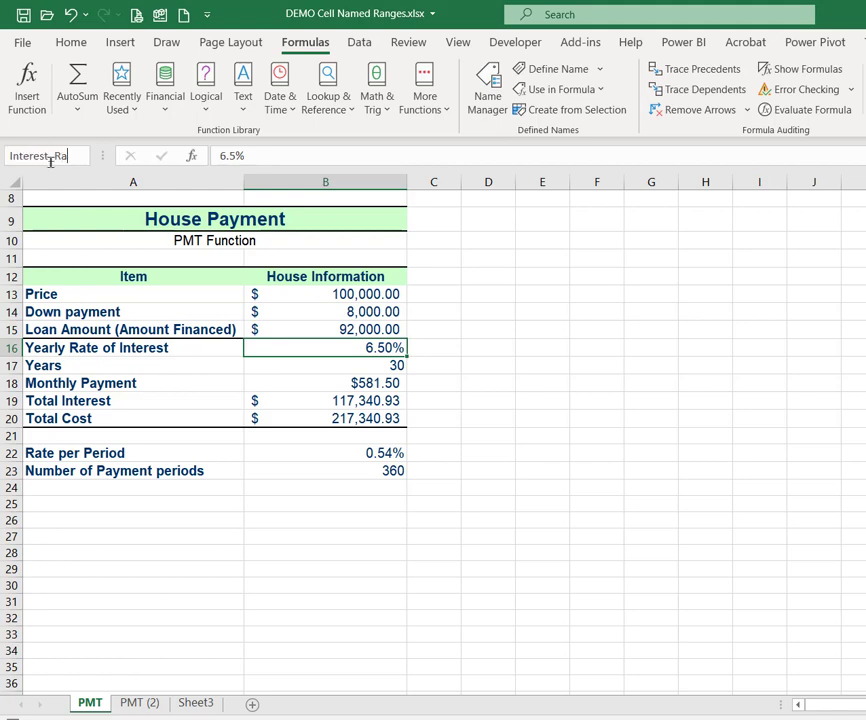
text(te)
key(Return)
Name the Years value cell B17 "Years".
click(278, 368)
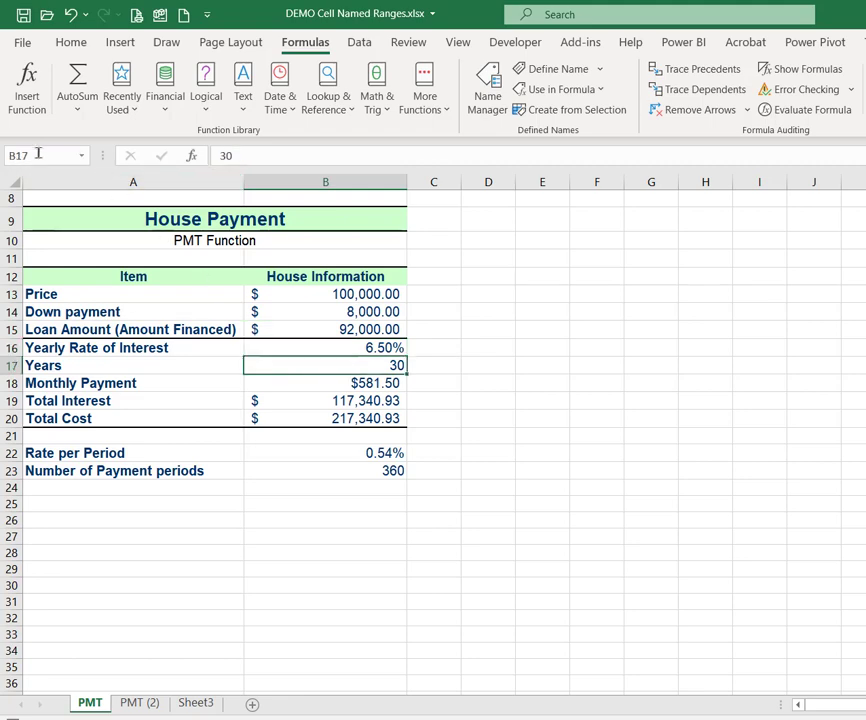
click(8, 153)
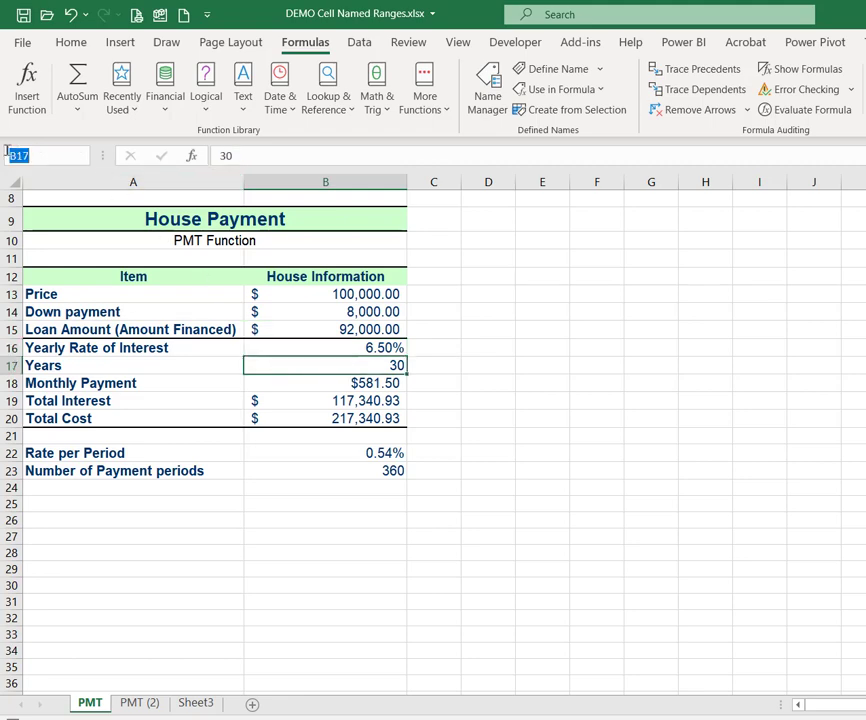
text(Years)
key(Return)
click(320, 313)
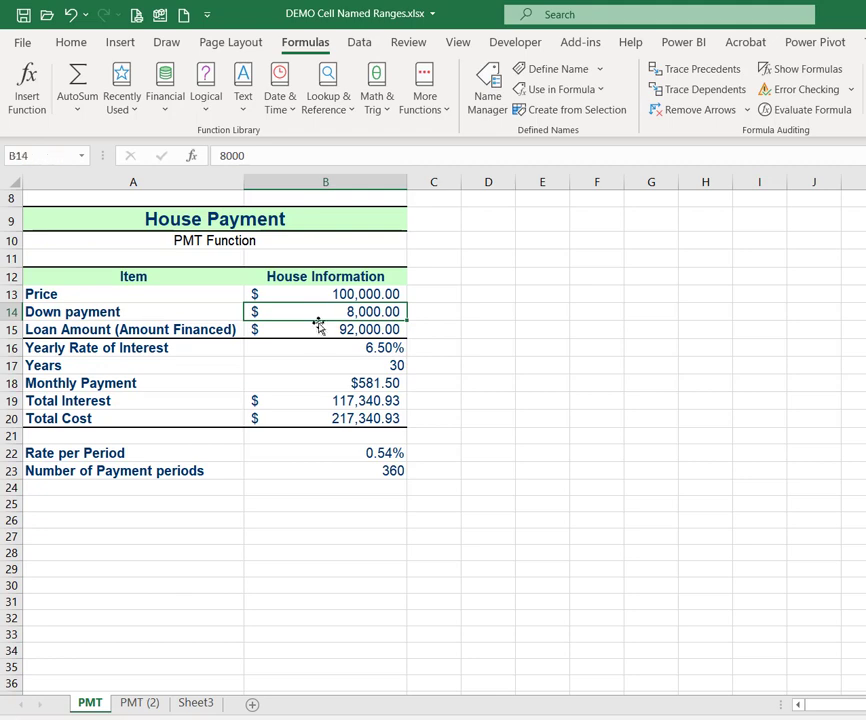
click(323, 348)
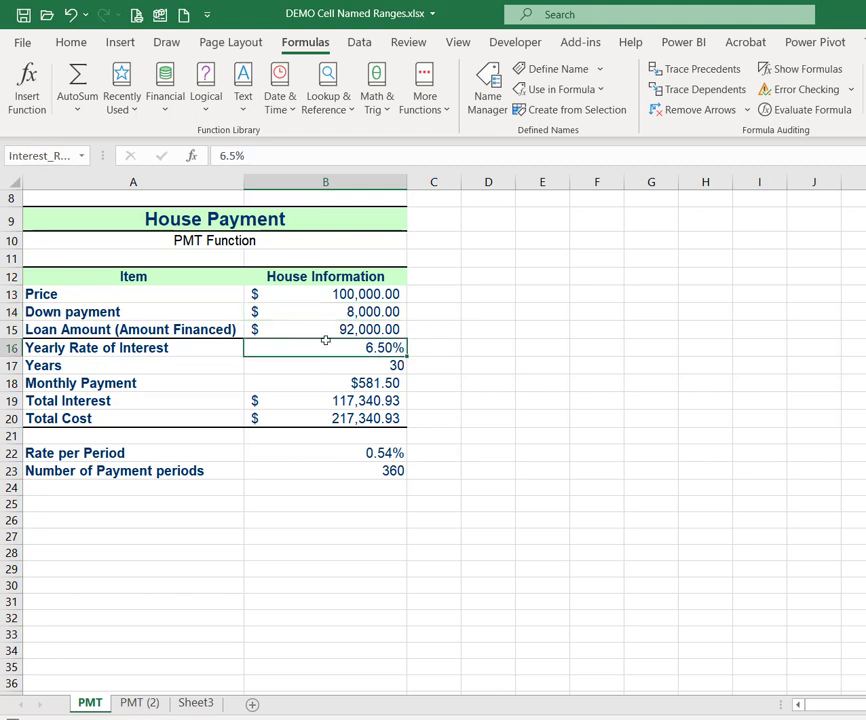
Replace the B16 reference in the Monthly Payment formula in B18 with the named cell Interest_Rate.
click(354, 385)
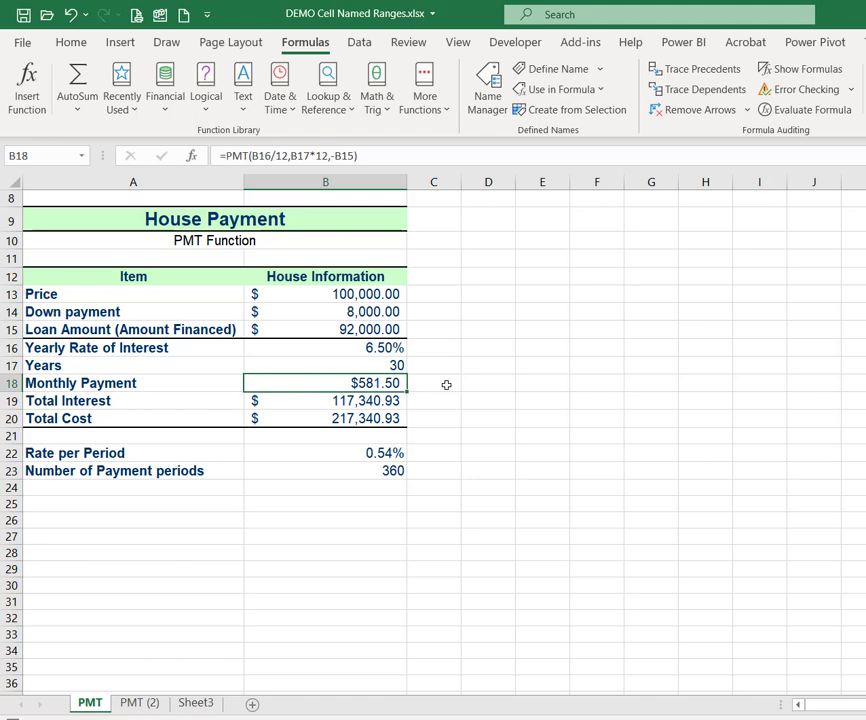
click(446, 384)
click(395, 382)
drag(270, 157, 252, 157)
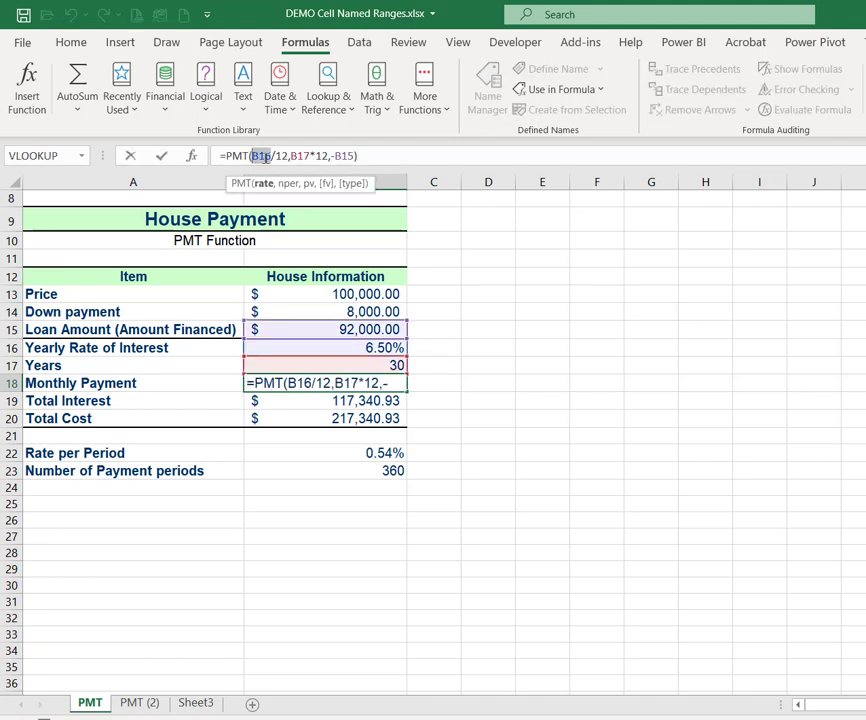
click(327, 347)
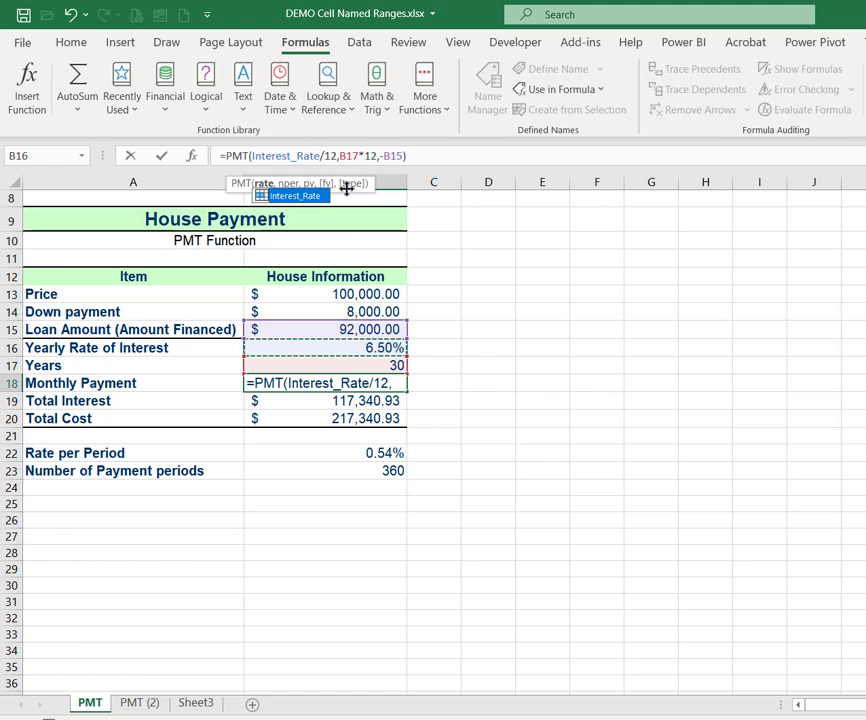
key(Return)
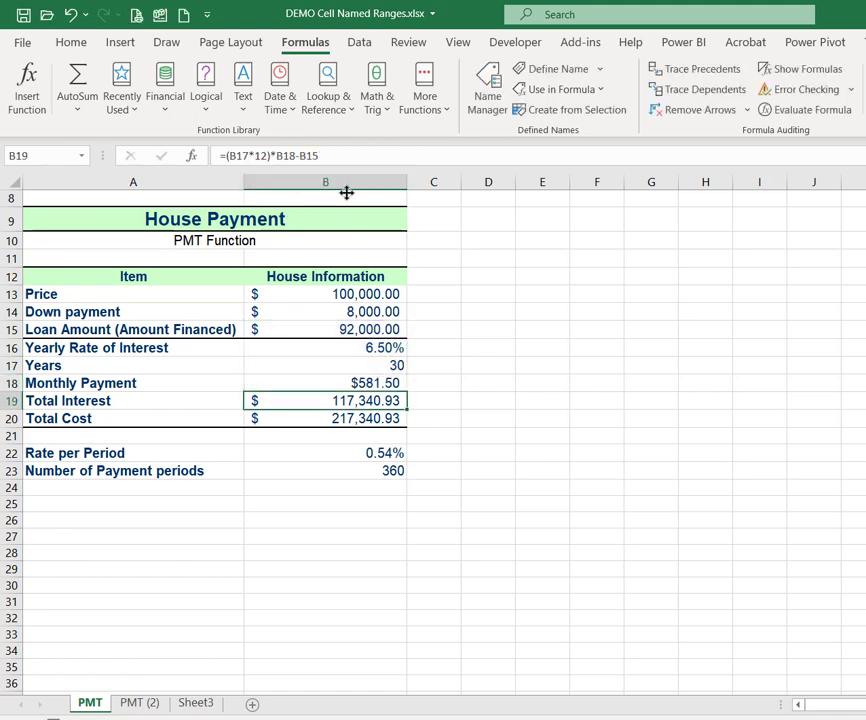
Edit the PMT function arguments in B18 so that Nper is Years*12 and Pv is -Loan_Amt.
click(342, 384)
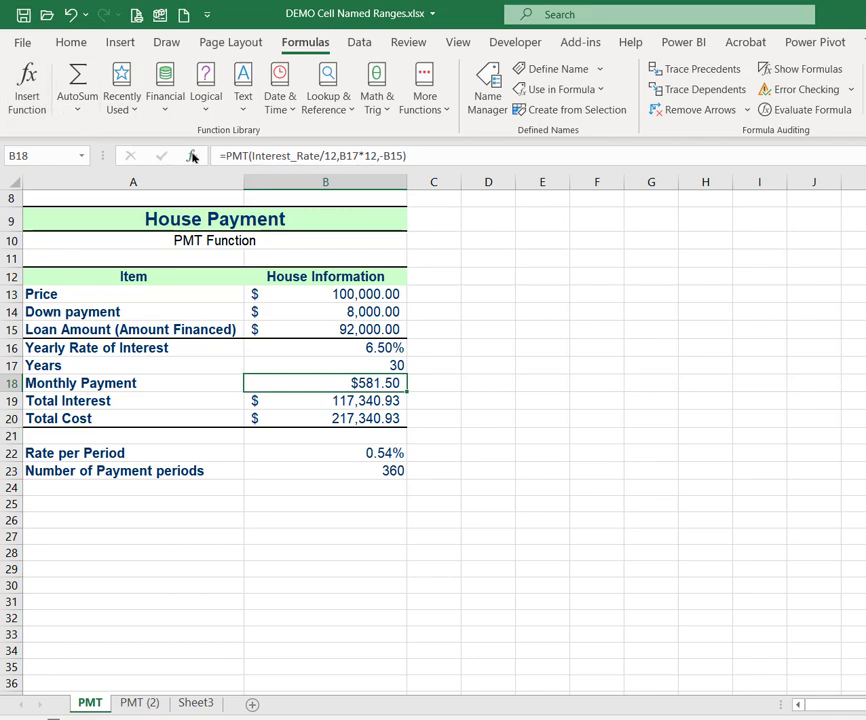
click(193, 157)
drag(381, 323, 662, 135)
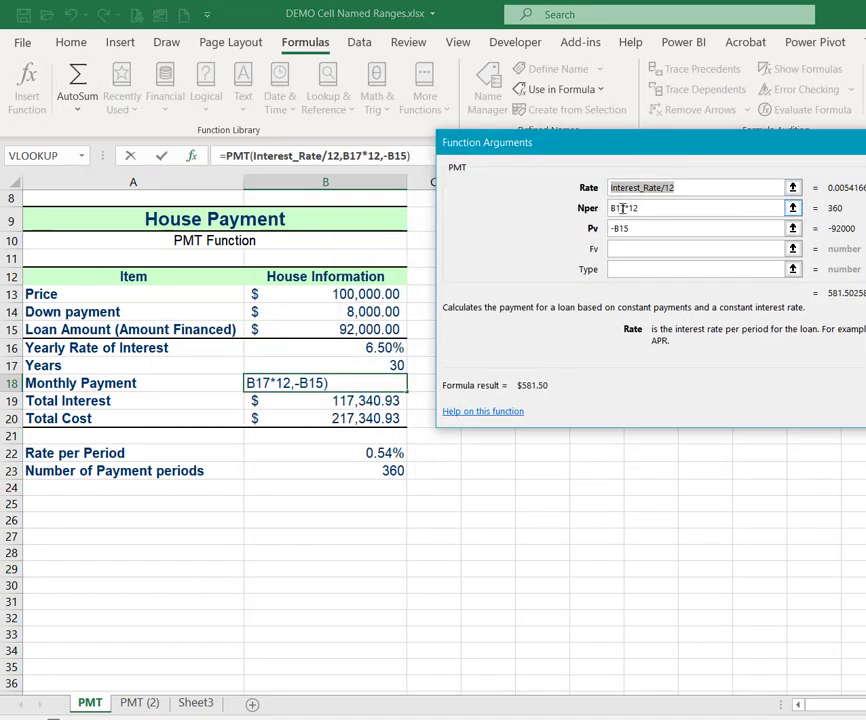
drag(625, 208, 609, 209)
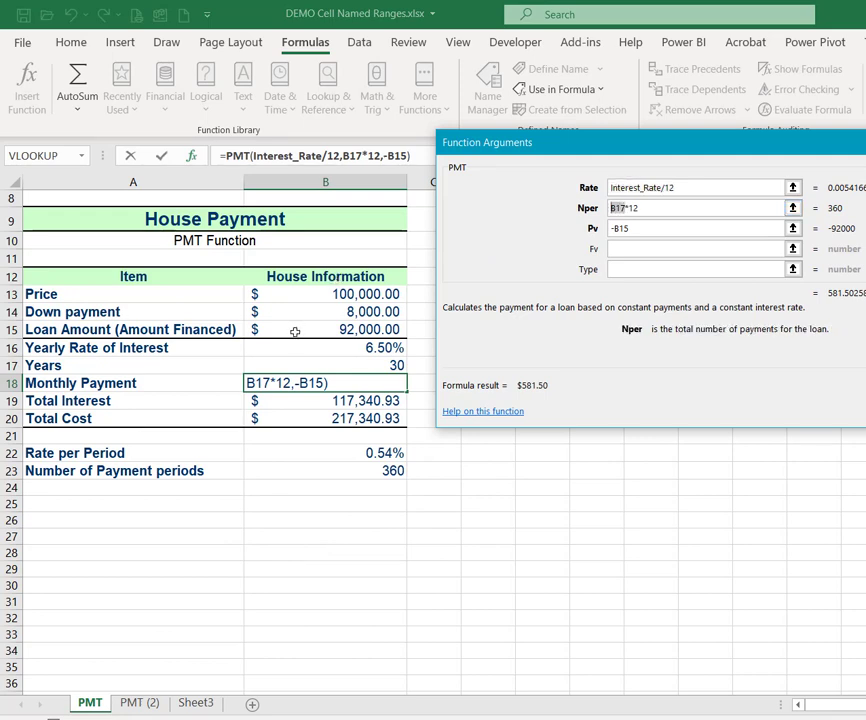
click(295, 361)
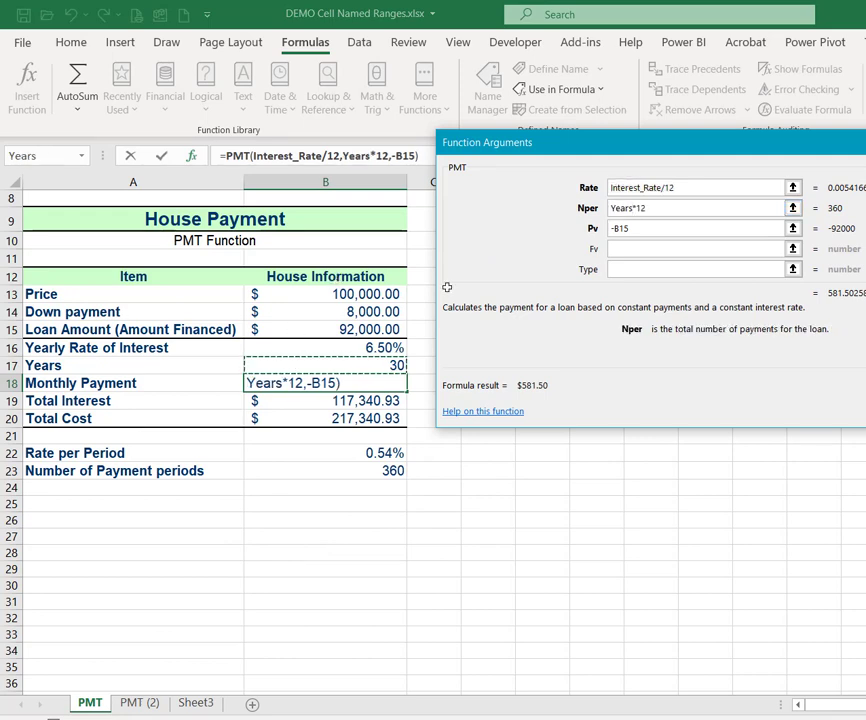
drag(636, 228, 618, 230)
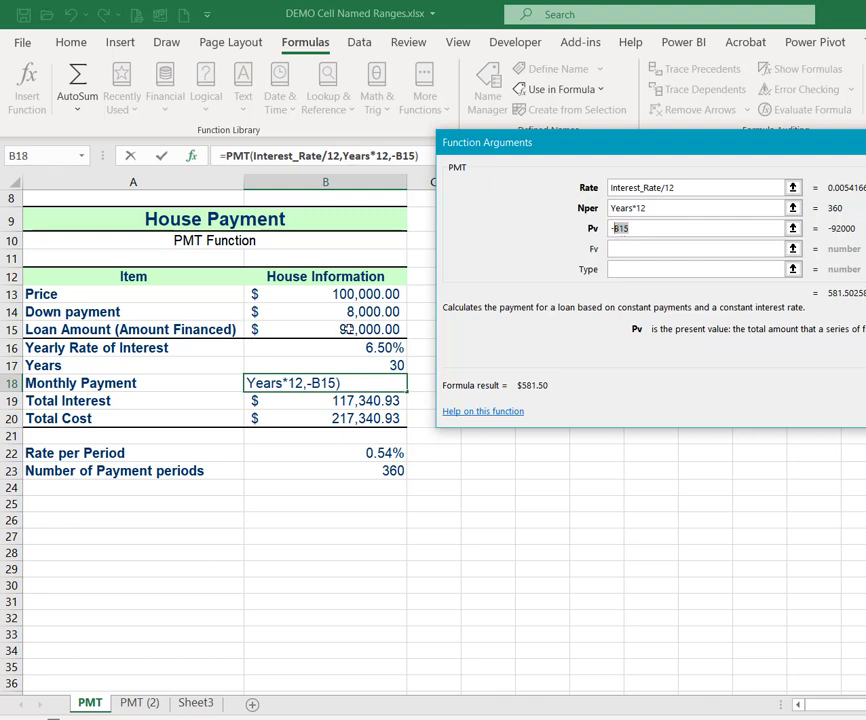
click(251, 332)
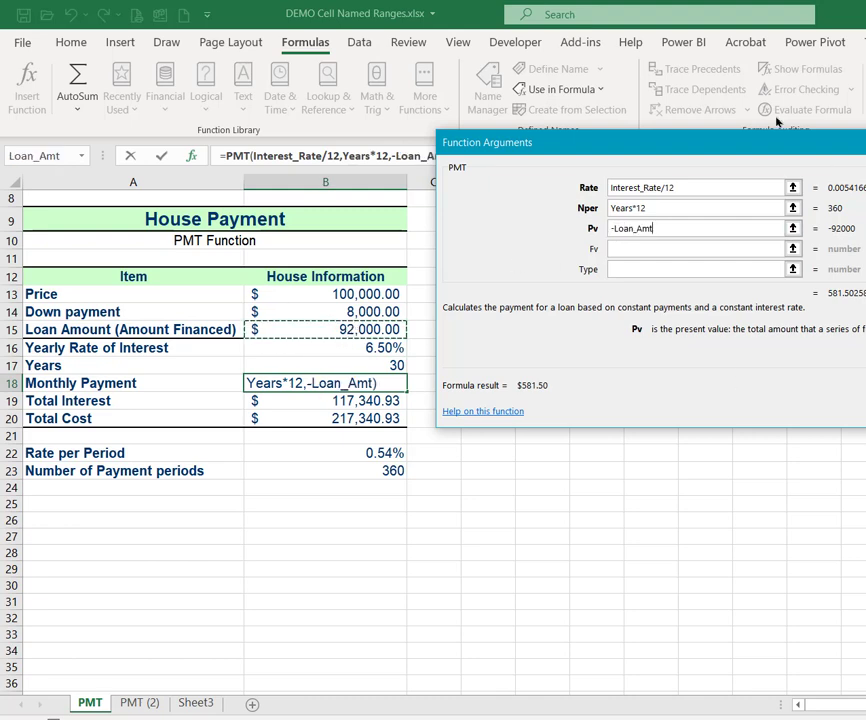
key(Return)
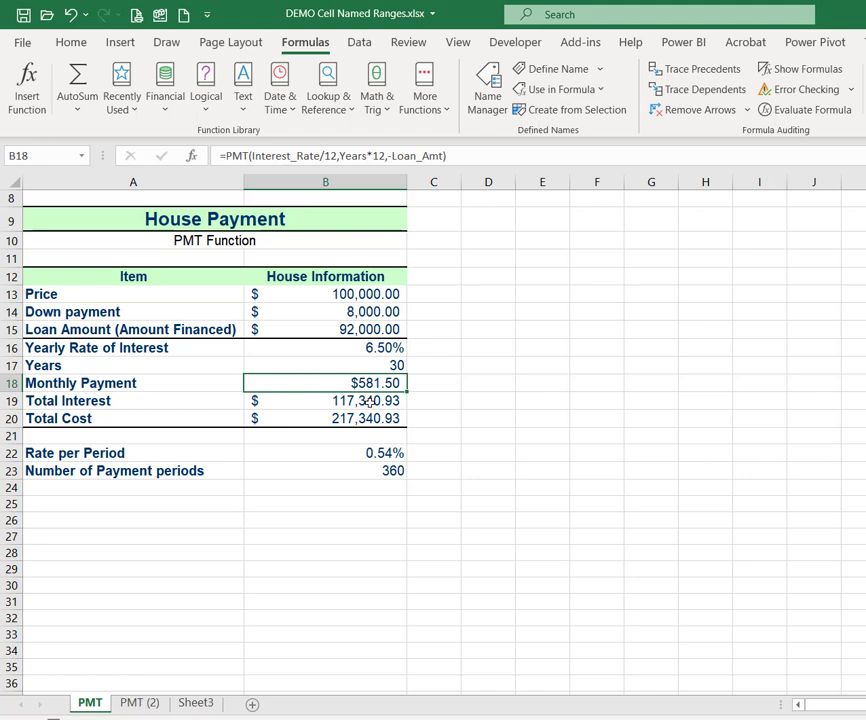
Change the Total Interest formula in B19 to =(Years*12)*B18-Loan_Amt, using the named cells for years and loan amount.
click(369, 401)
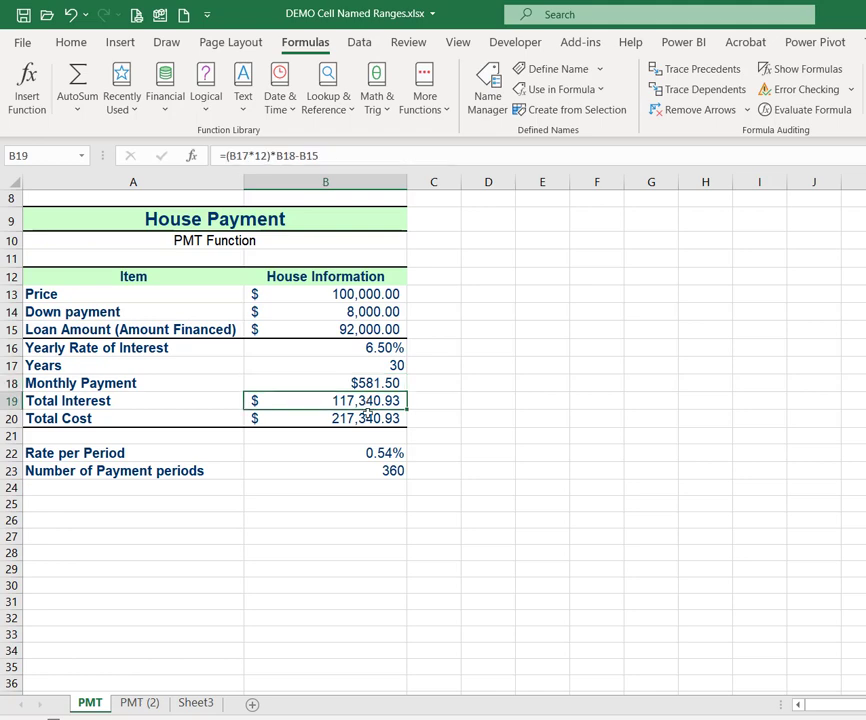
click(364, 416)
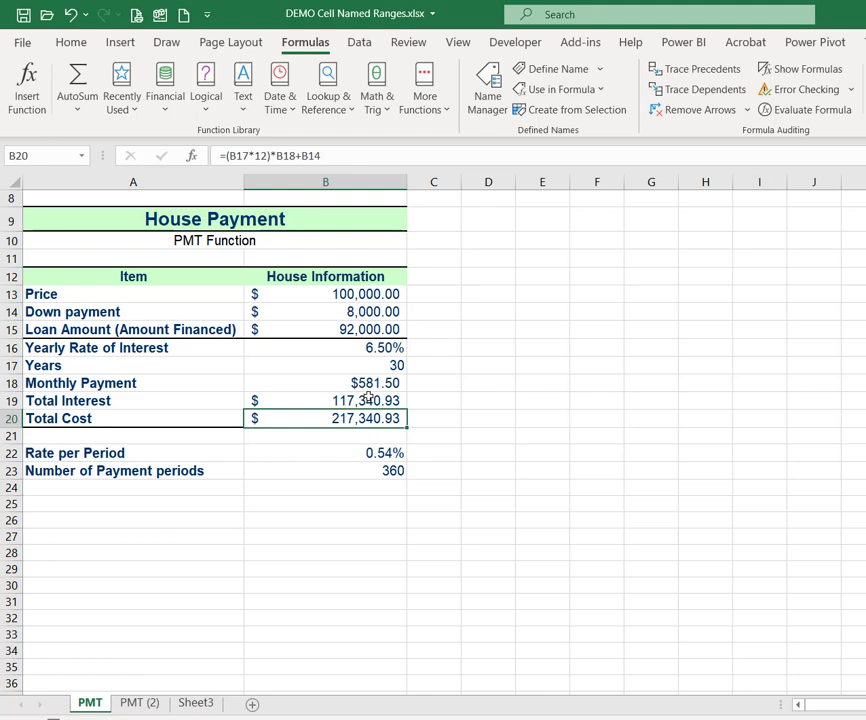
click(366, 401)
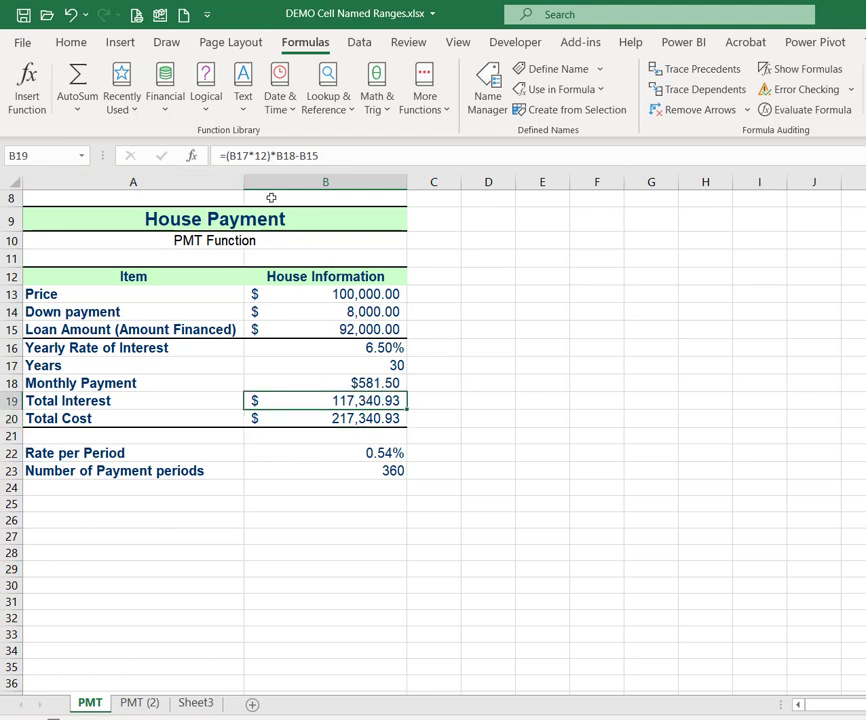
click(240, 155)
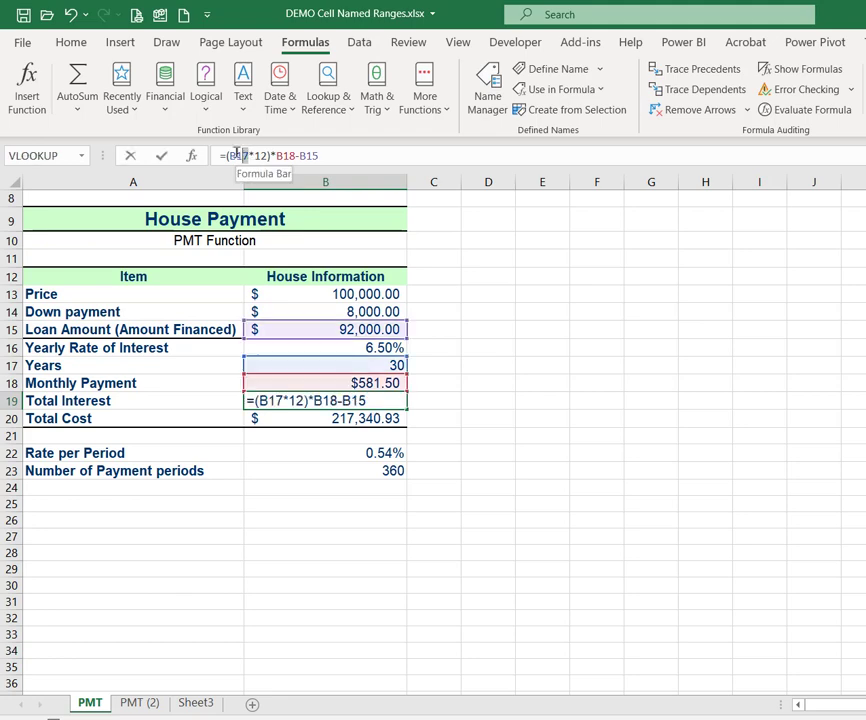
double_click(237, 155)
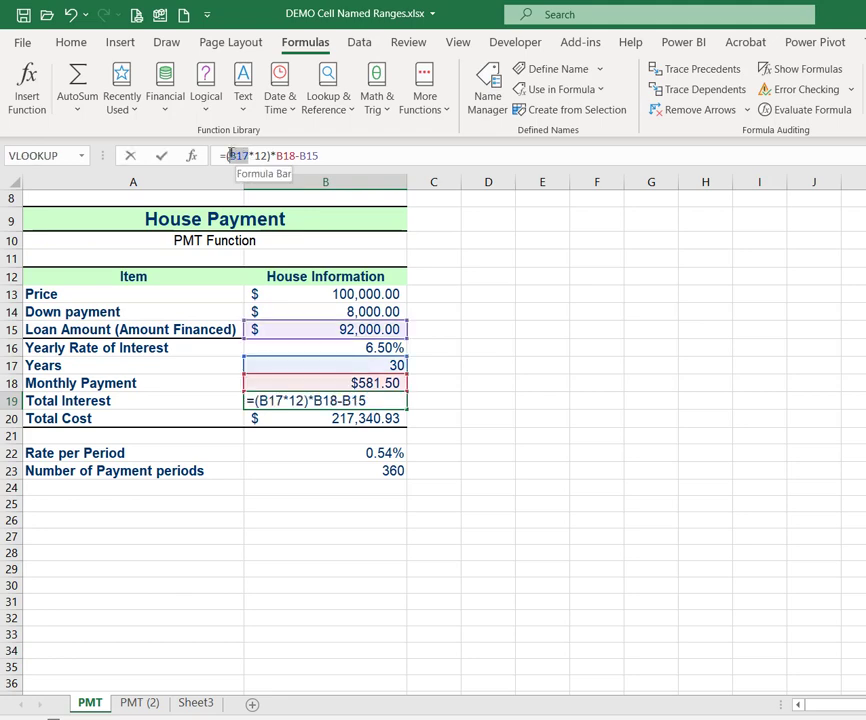
click(354, 358)
double_click(292, 155)
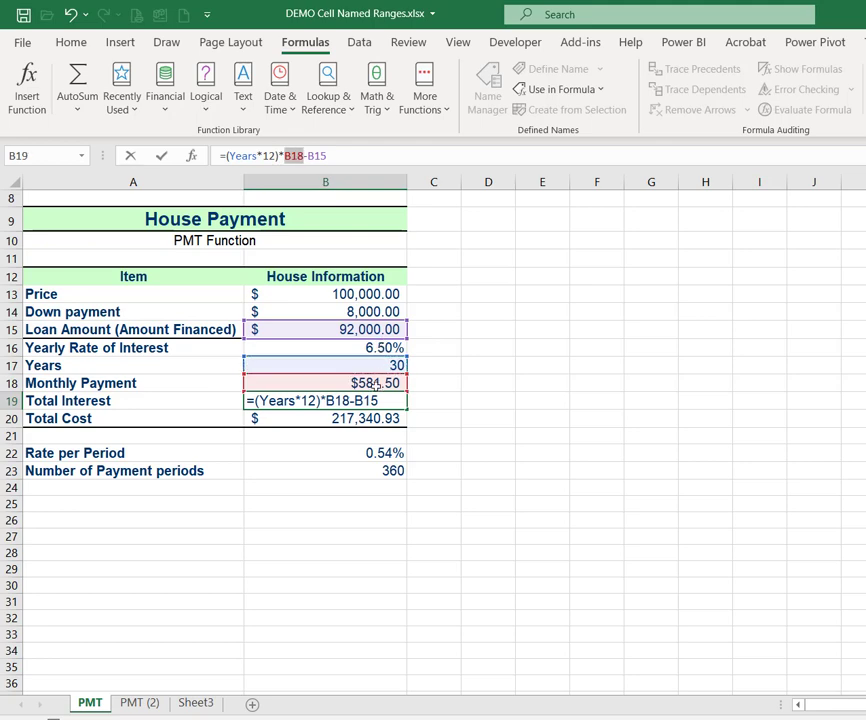
click(376, 385)
double_click(311, 155)
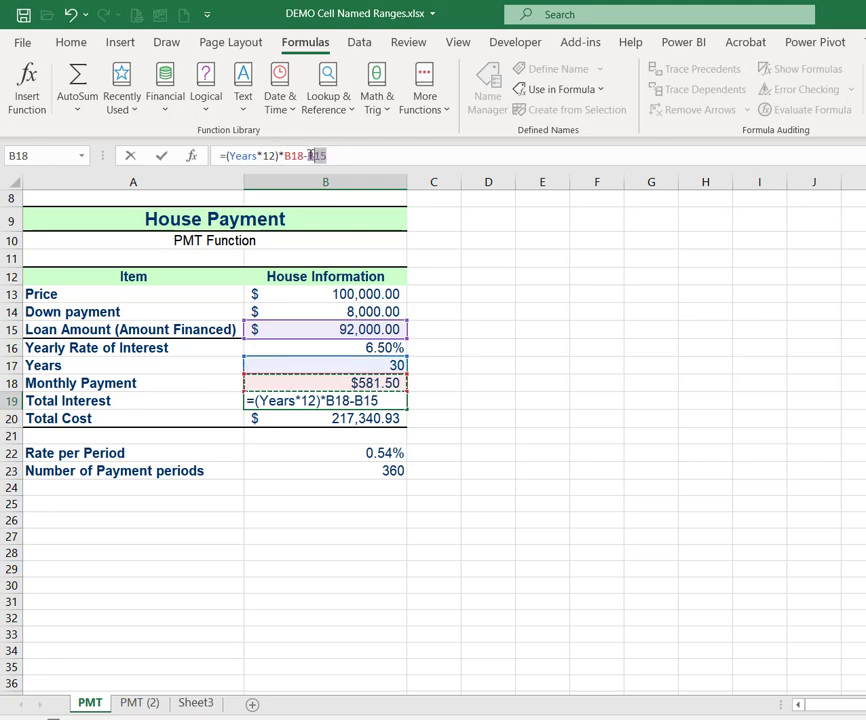
click(352, 329)
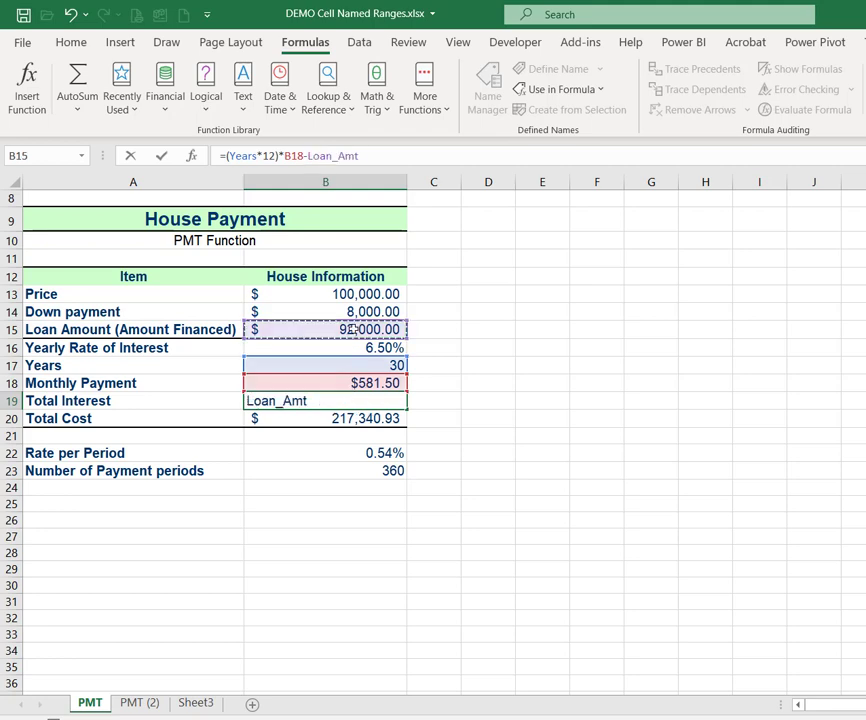
key(Return)
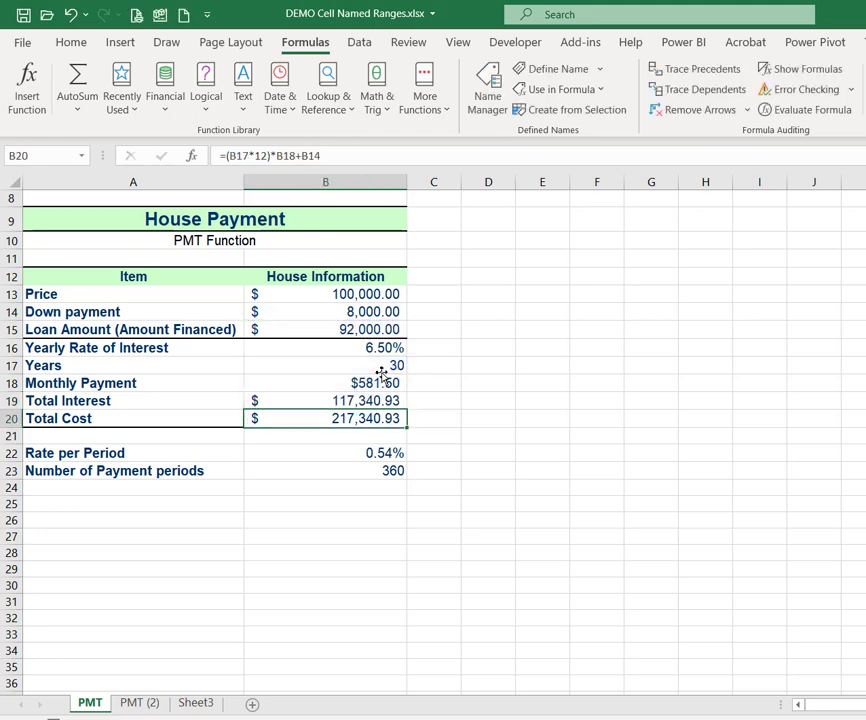
key(Up)
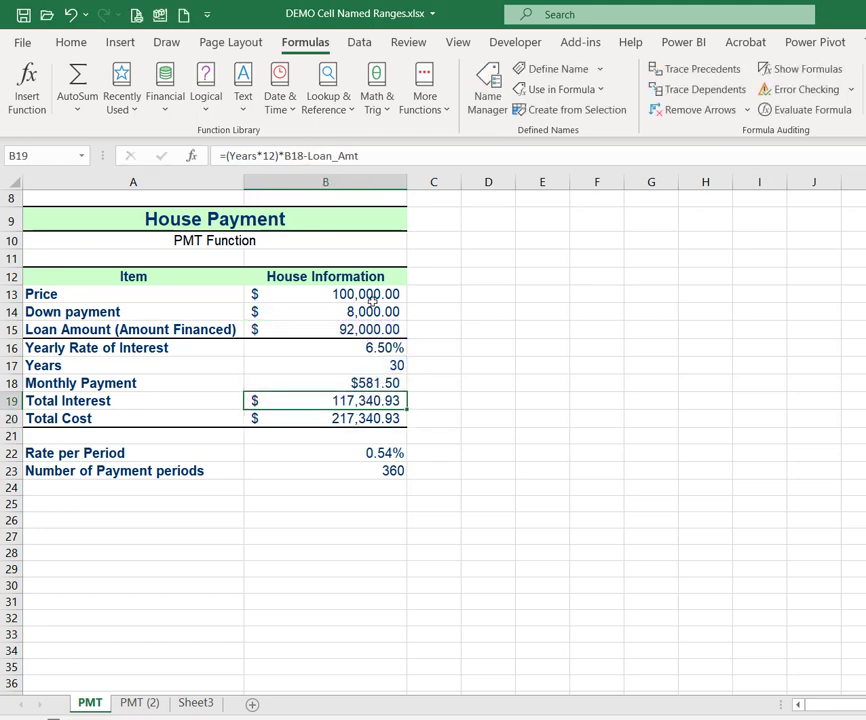